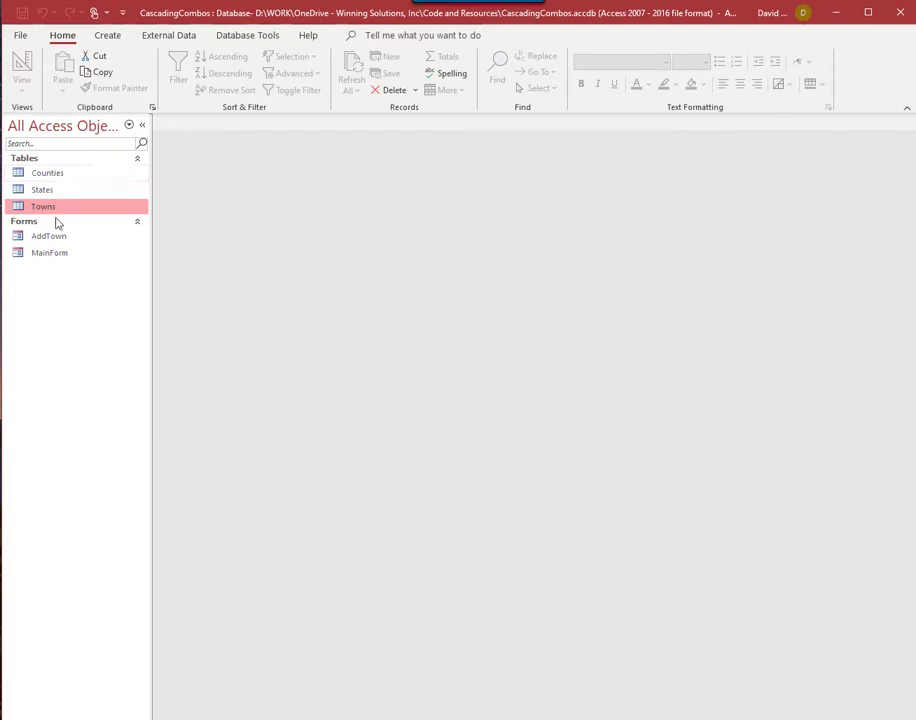
Open the States, Counties and Towns tables, then close Towns to leave the 16 counties showing
click(56, 194)
double_click(56, 196)
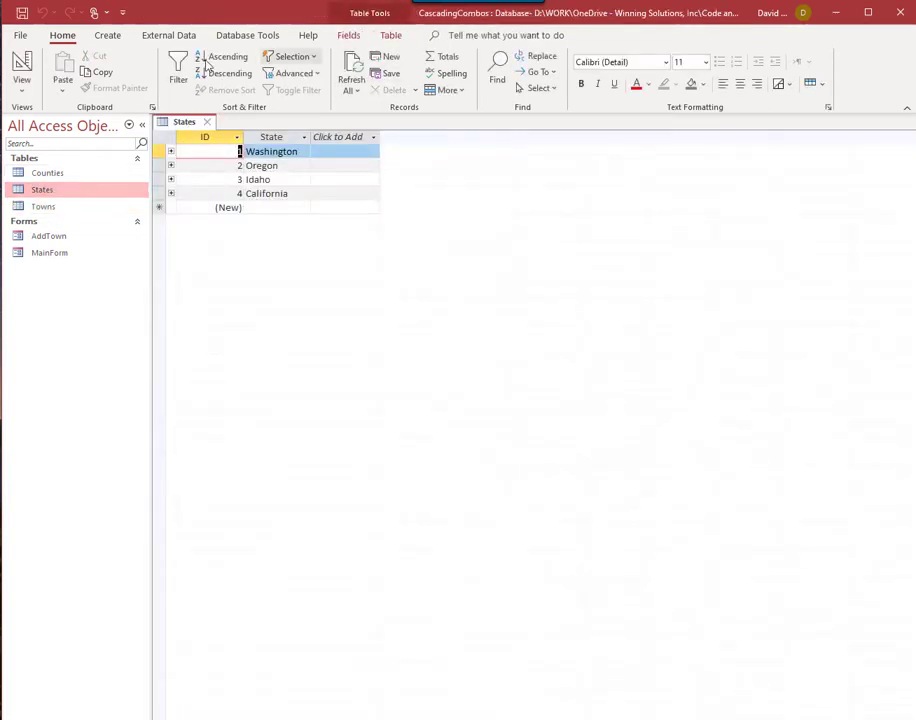
double_click(57, 176)
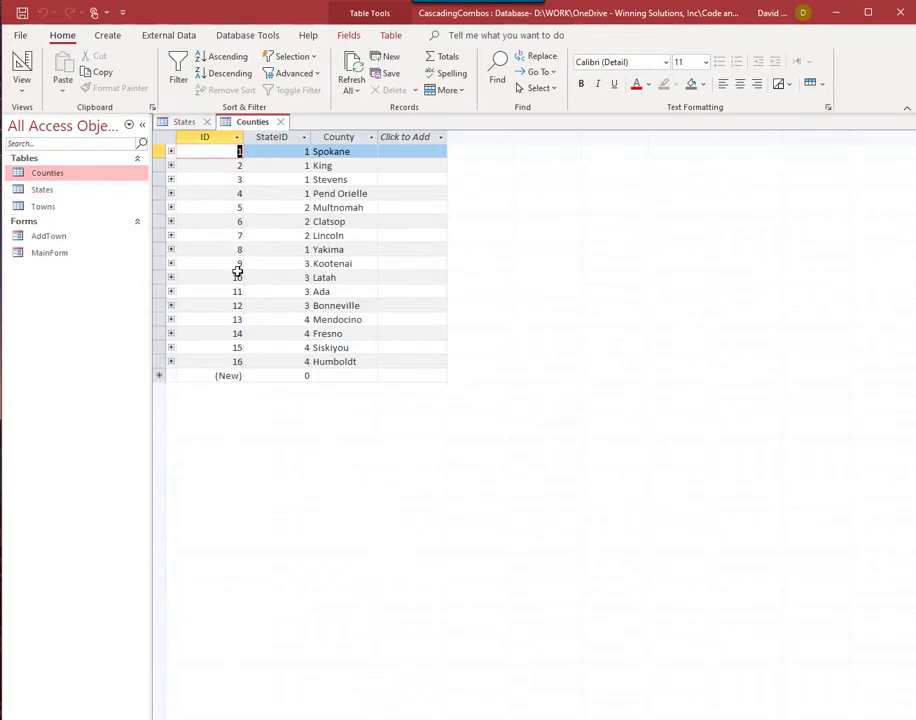
double_click(30, 206)
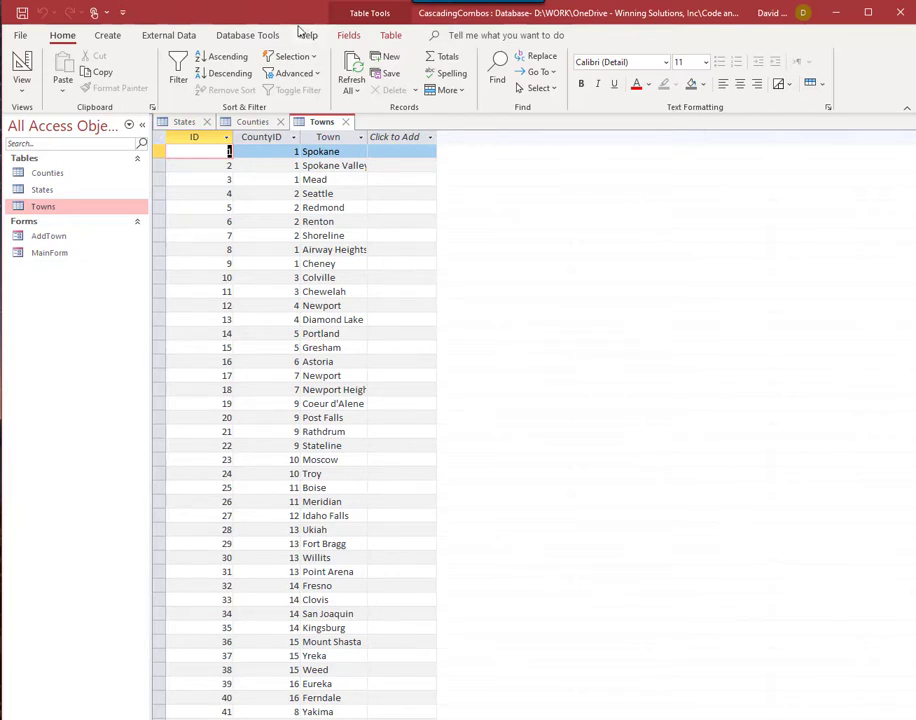
click(349, 122)
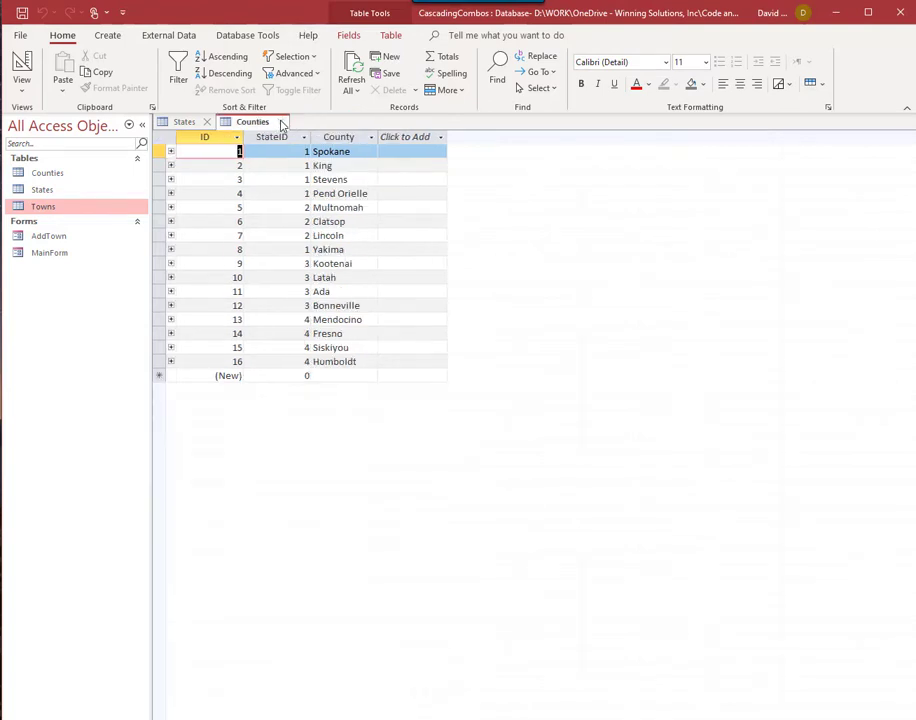
Close Counties and expand the counties of Washington, Oregon, Idaho and California in States
click(285, 123)
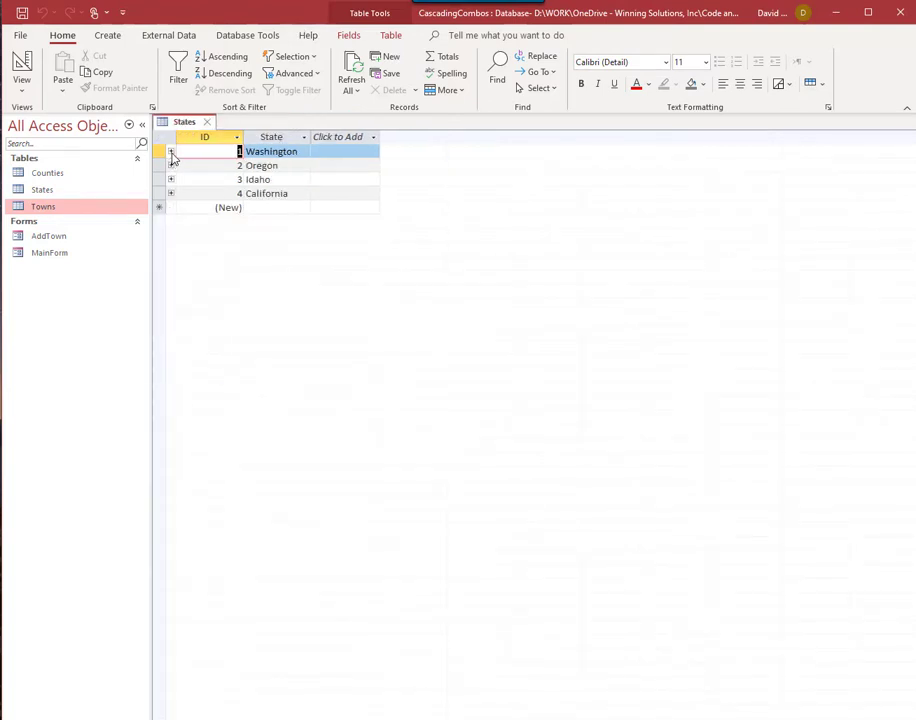
click(171, 152)
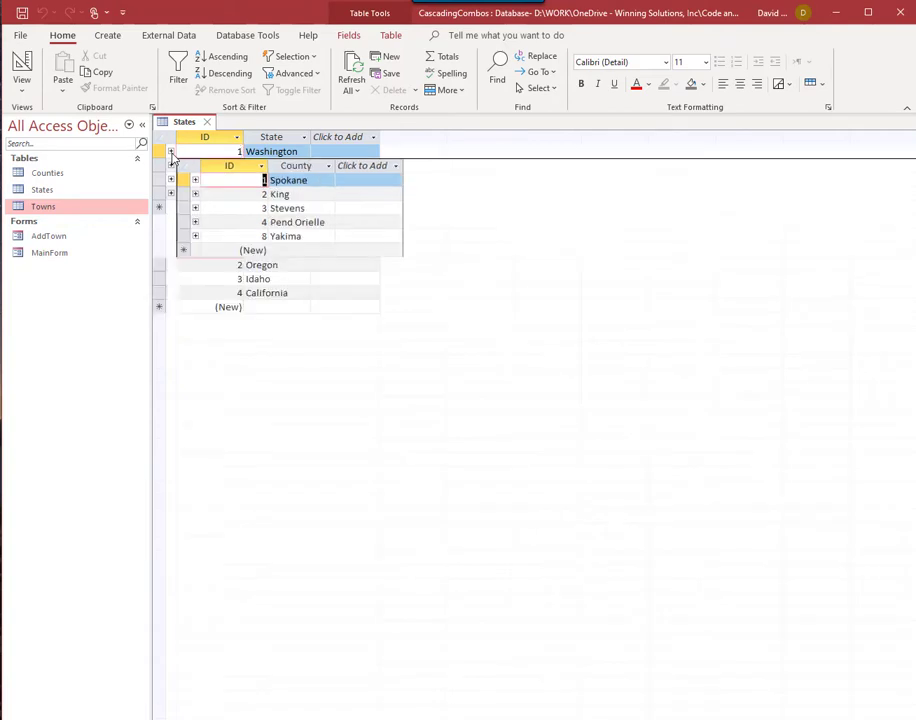
click(171, 265)
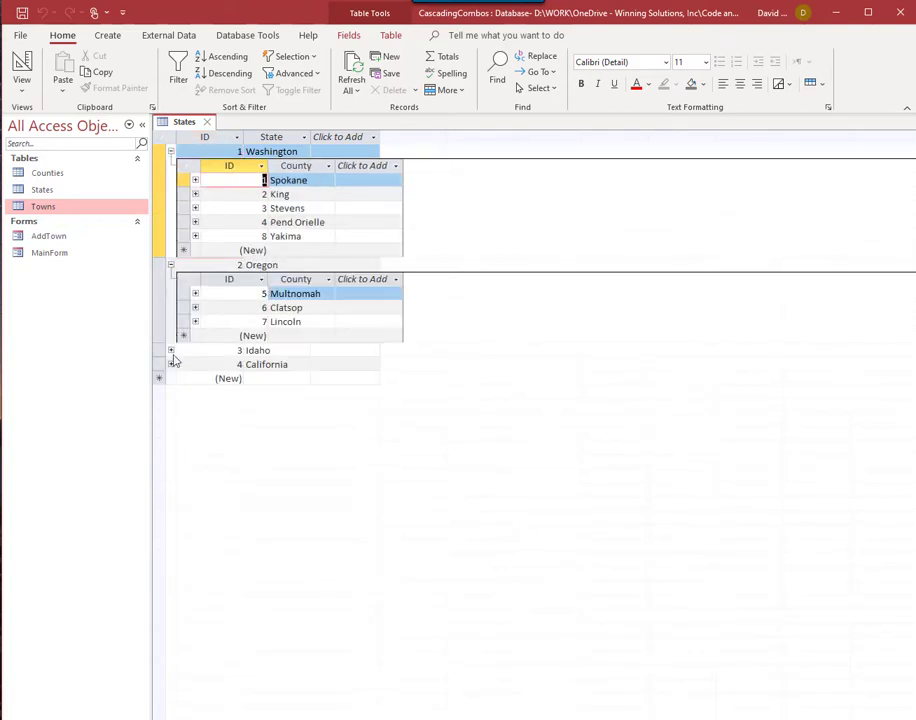
click(171, 350)
click(171, 450)
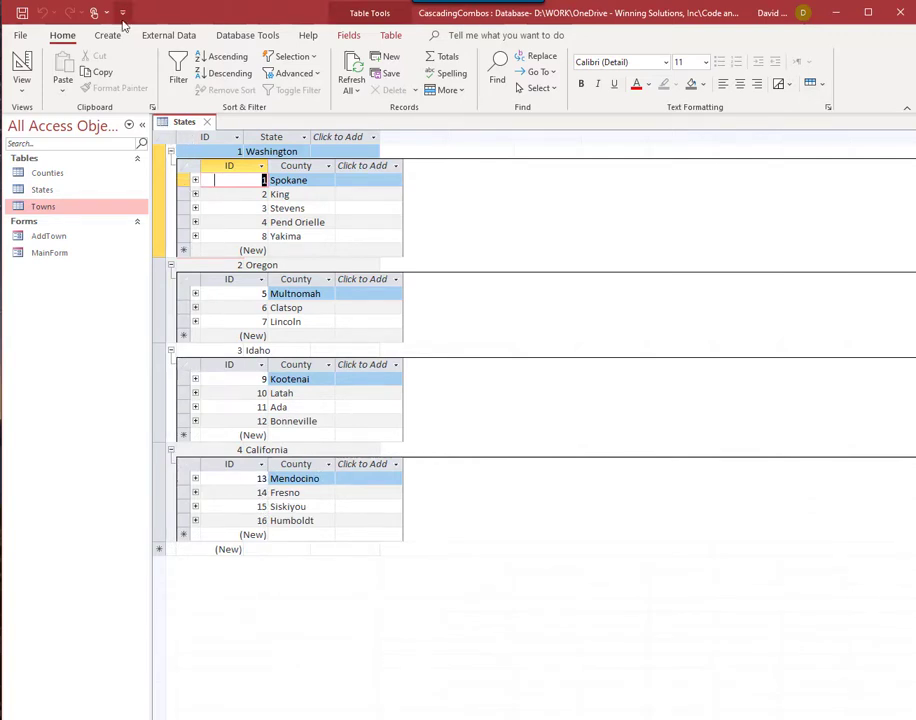
Expand the towns of King, Mendocino, Lincoln and Multnomah counties, then close the States table
click(195, 194)
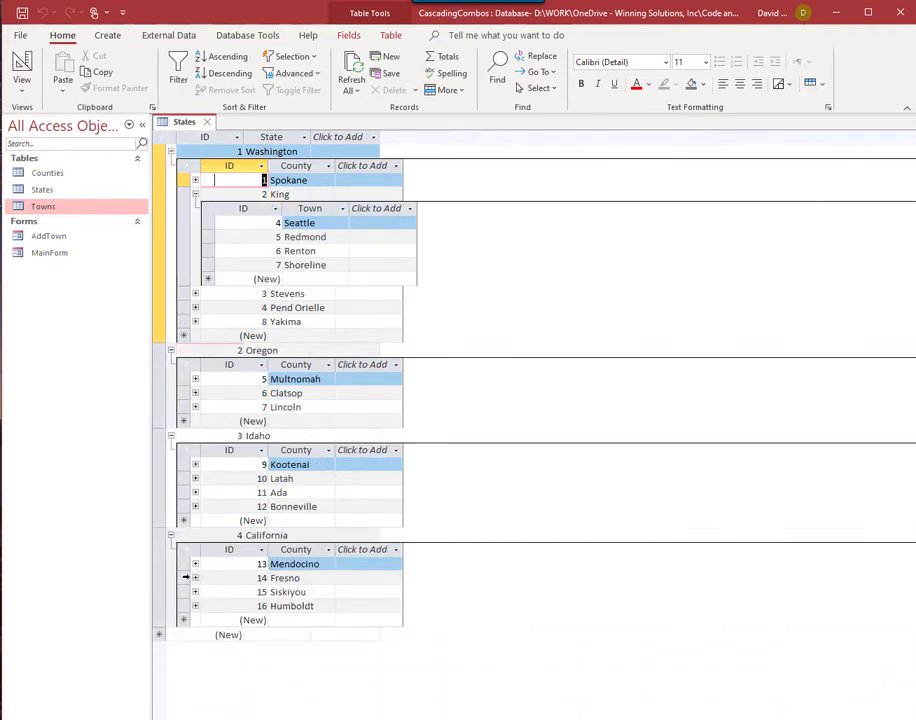
click(195, 564)
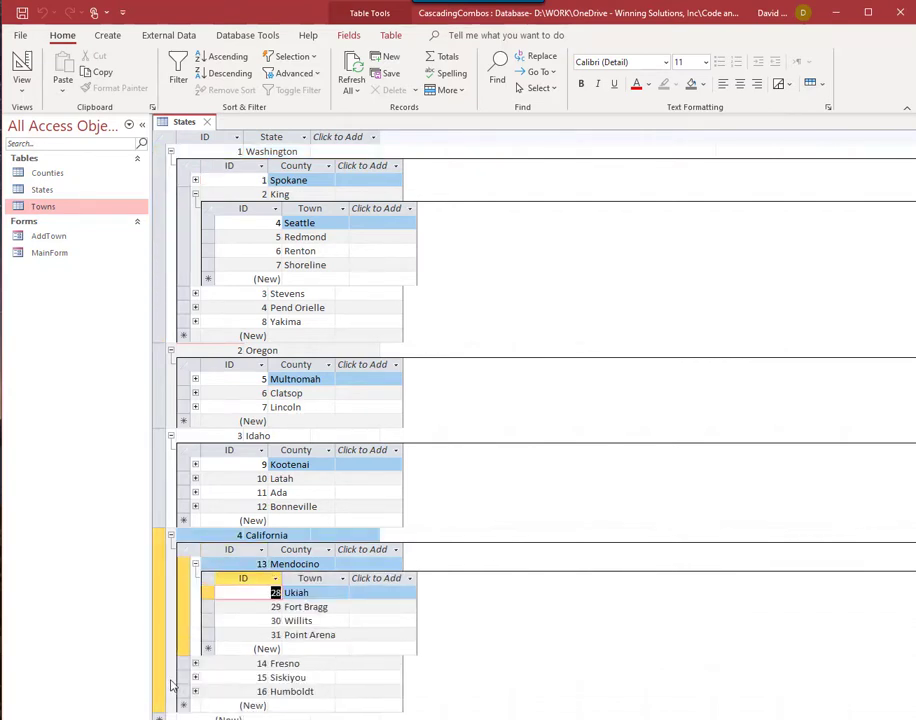
click(202, 408)
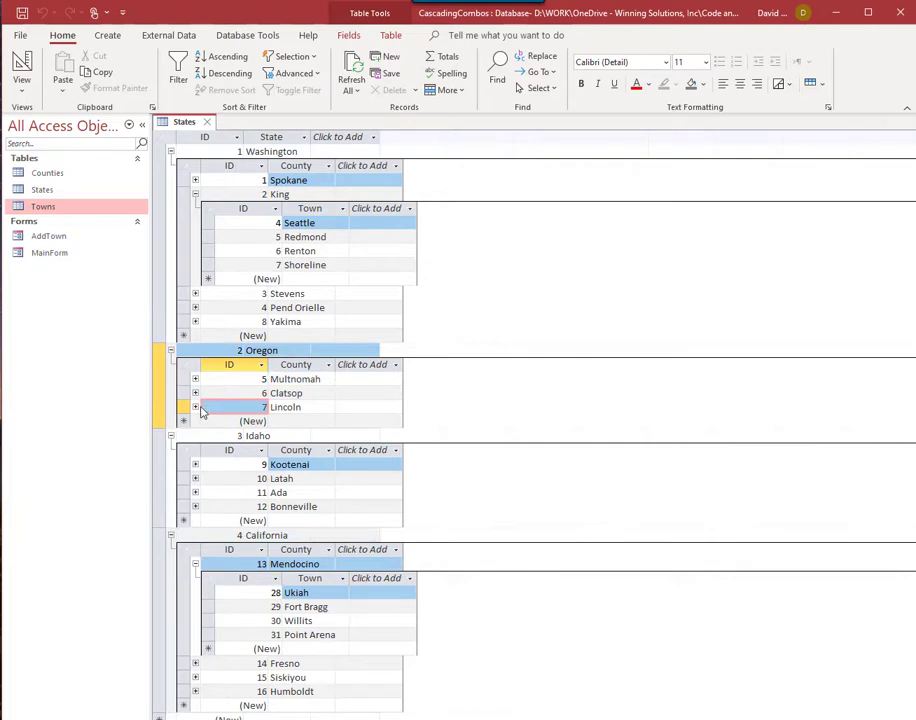
click(195, 407)
click(195, 379)
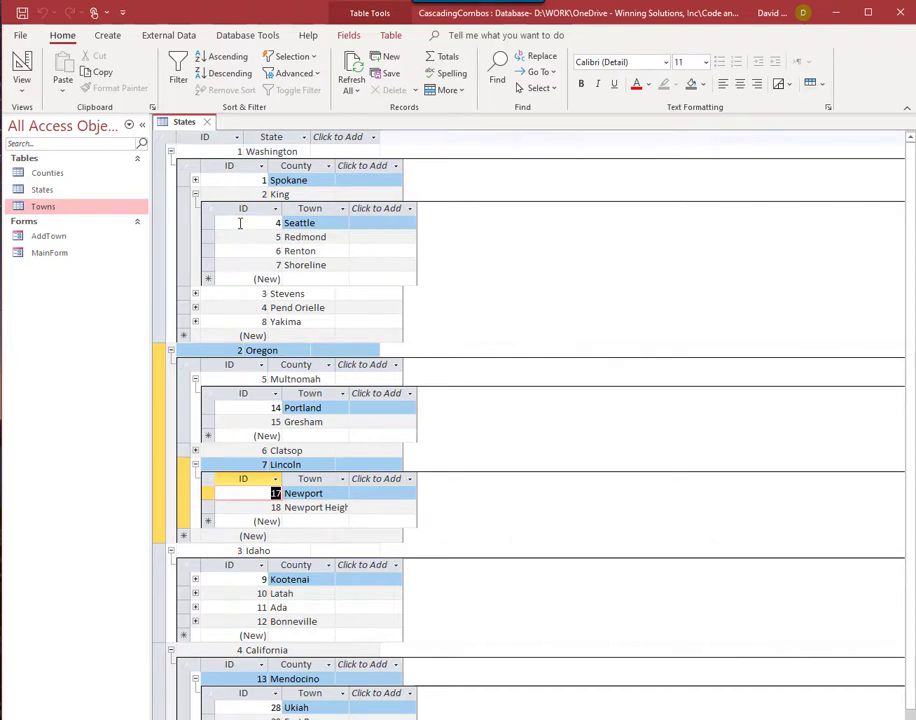
click(207, 121)
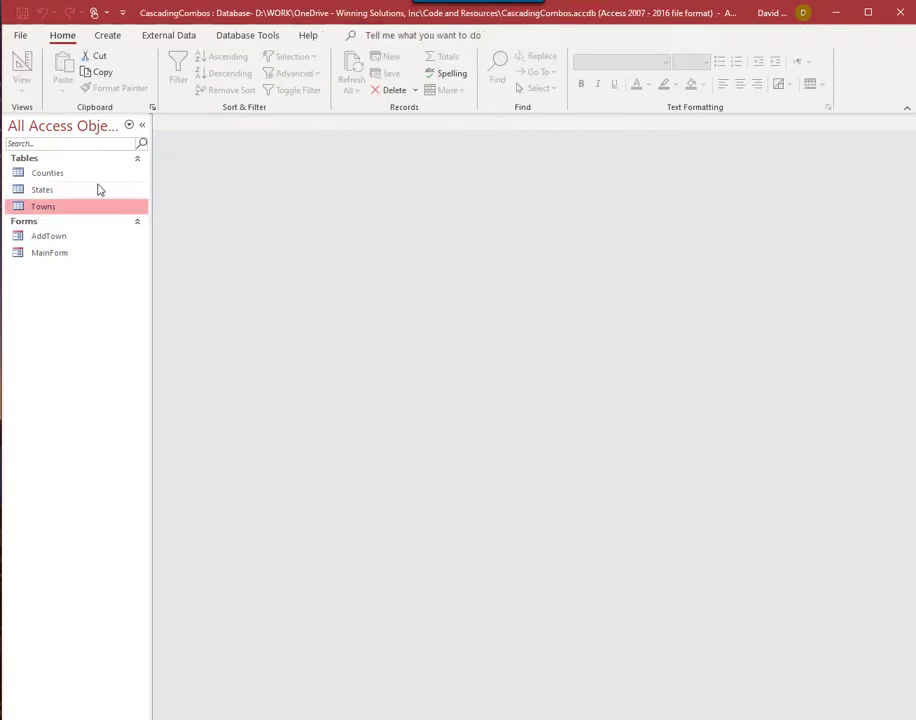
Open the Main Menu form and check the Town, County and State dropdown lists
double_click(75, 254)
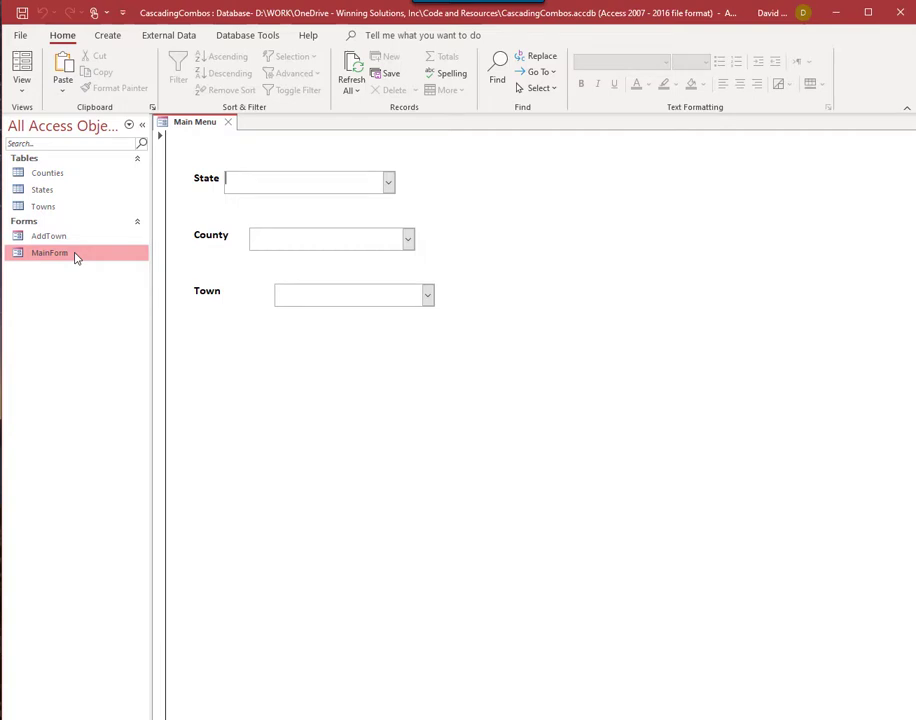
click(427, 294)
click(564, 327)
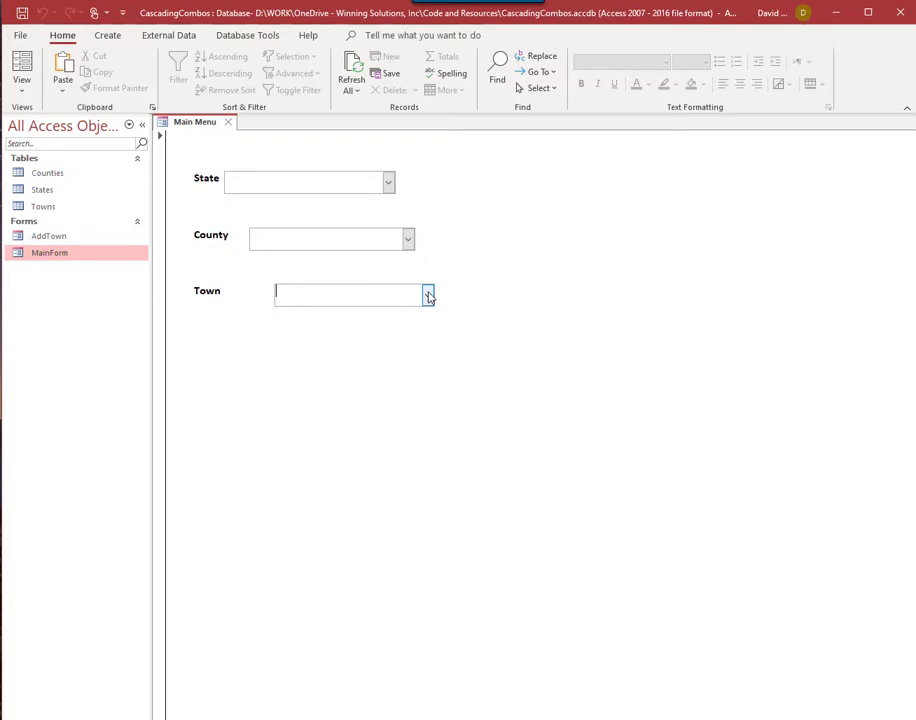
click(408, 239)
click(458, 233)
click(389, 183)
click(362, 235)
Recheck the County and Town dropdowns, confirming both lists are still empty
click(408, 240)
click(472, 358)
click(429, 294)
click(427, 294)
click(408, 241)
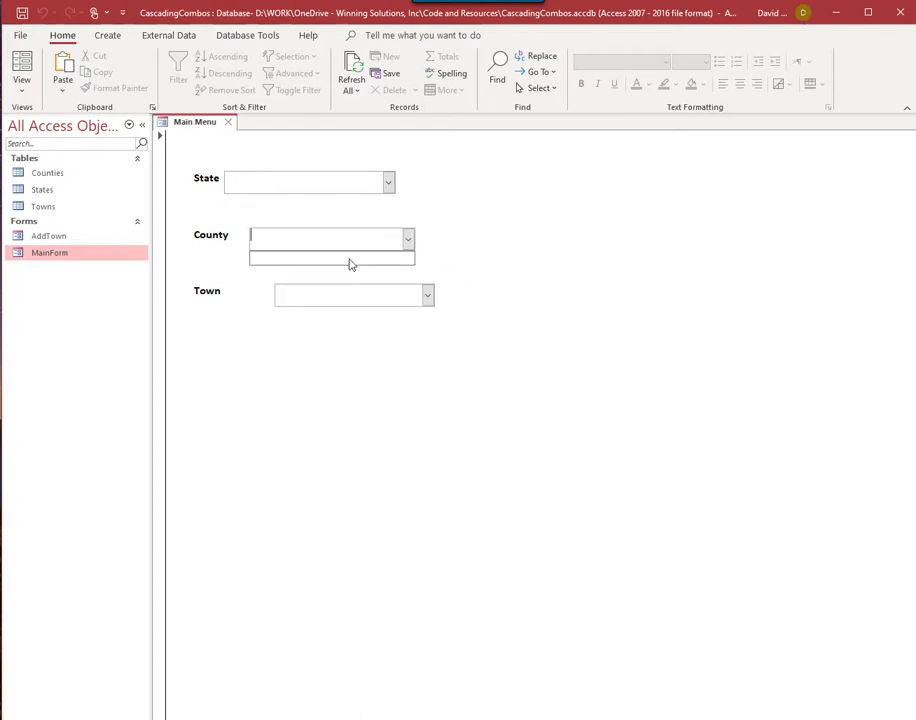
click(428, 295)
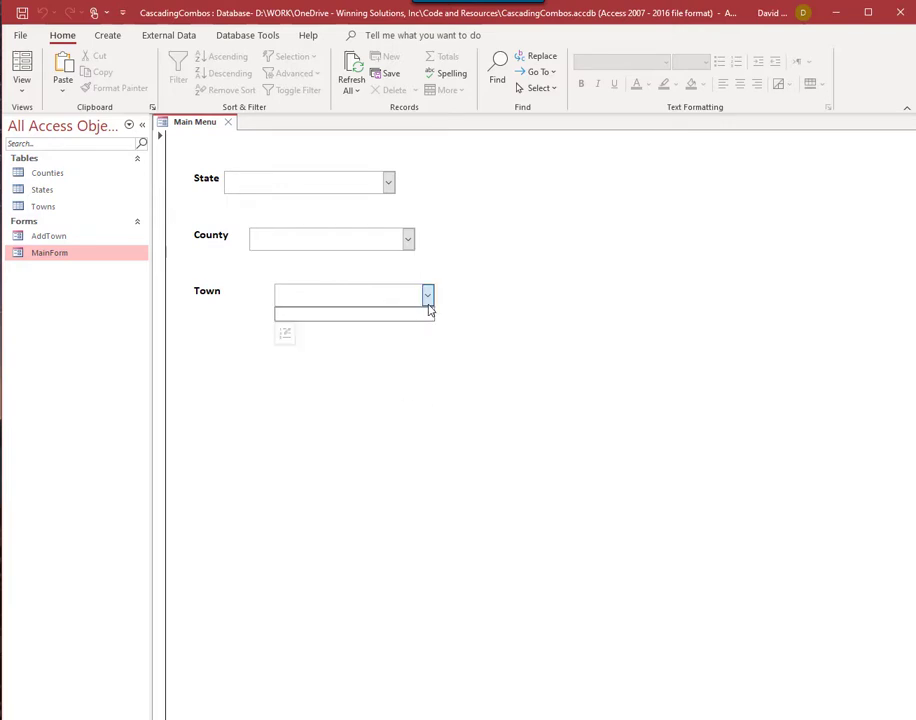
click(364, 336)
click(341, 237)
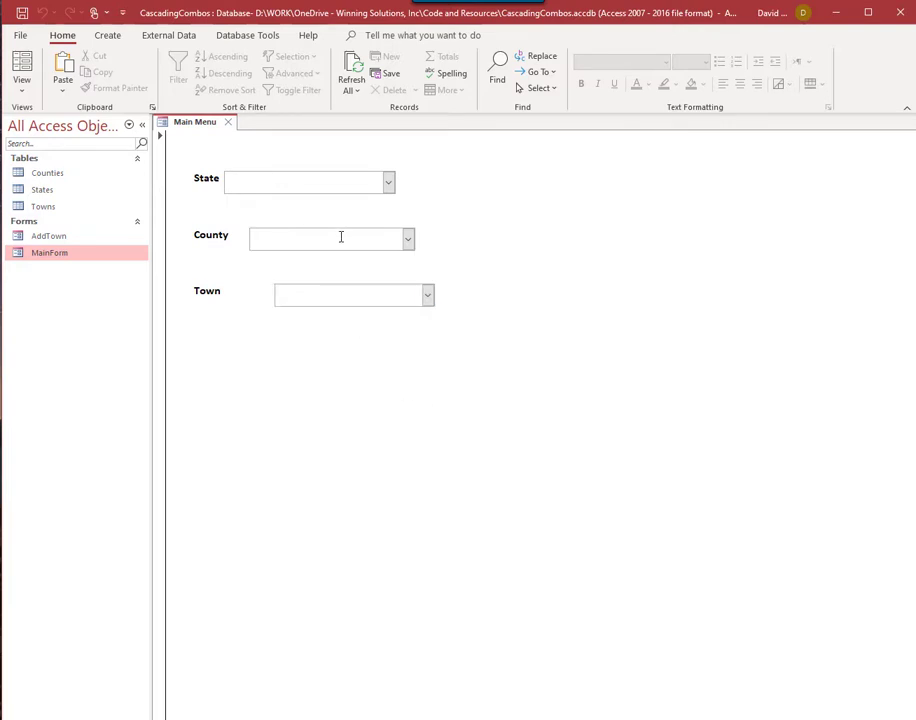
click(320, 180)
click(290, 243)
click(30, 193)
double_click(30, 206)
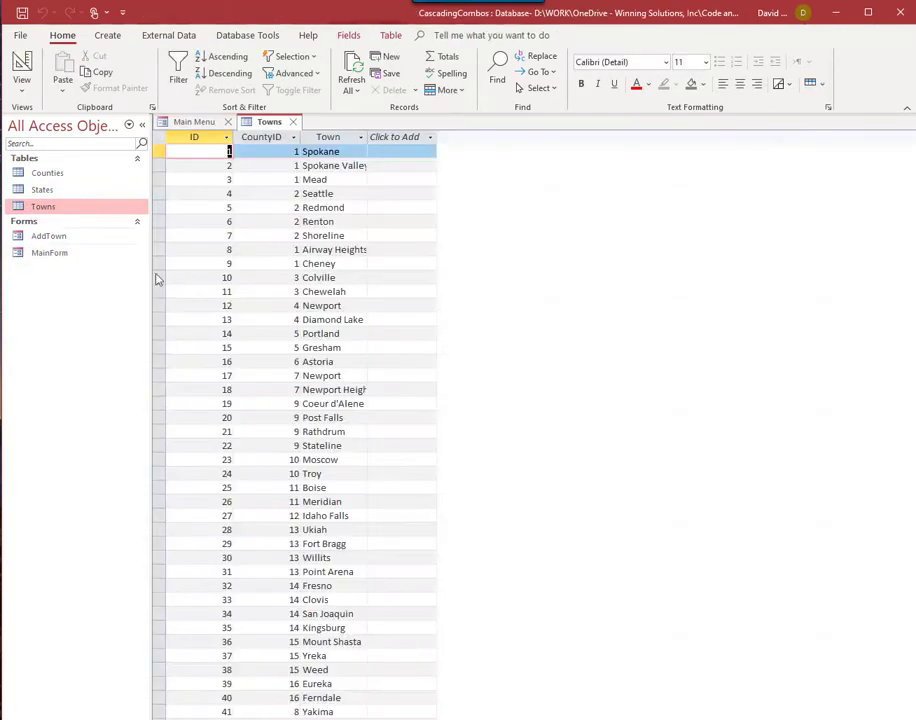
click(354, 573)
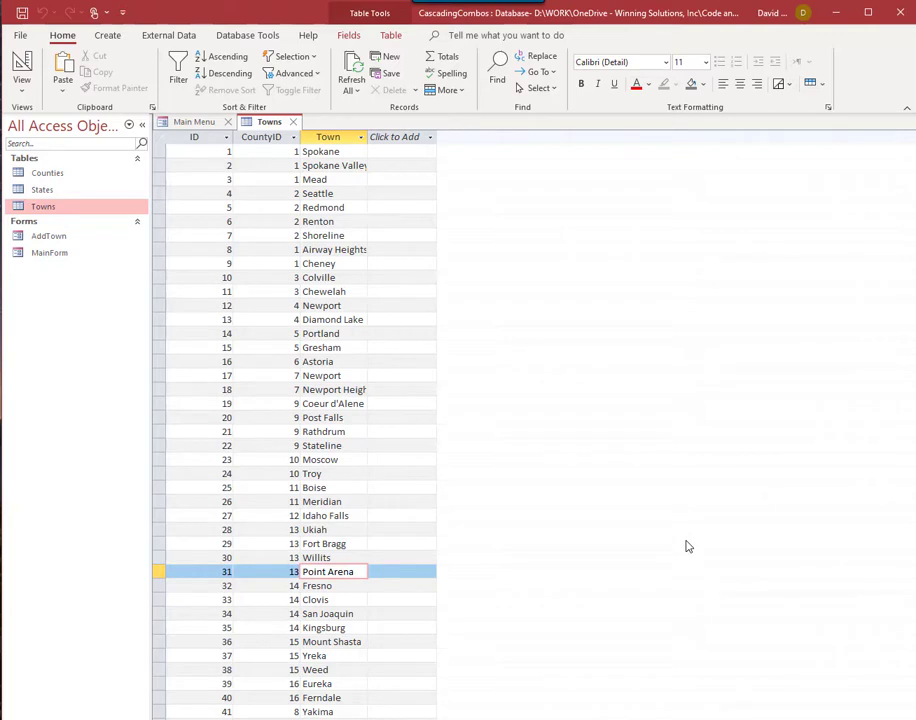
click(293, 122)
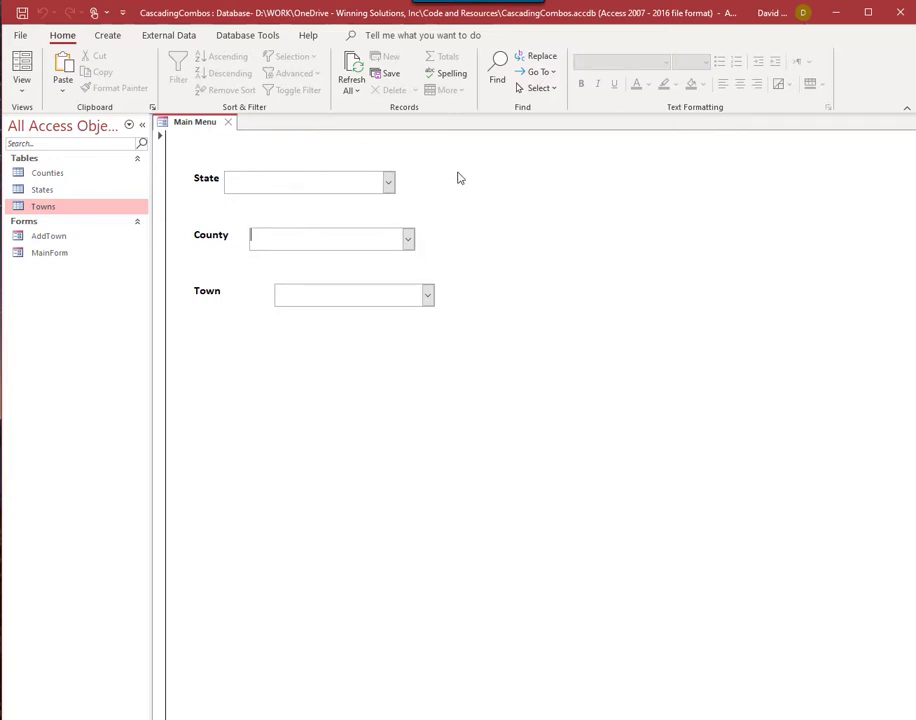
Show the Relationships diagram with States, Counties and Towns arranged diagonally
click(226, 37)
click(184, 82)
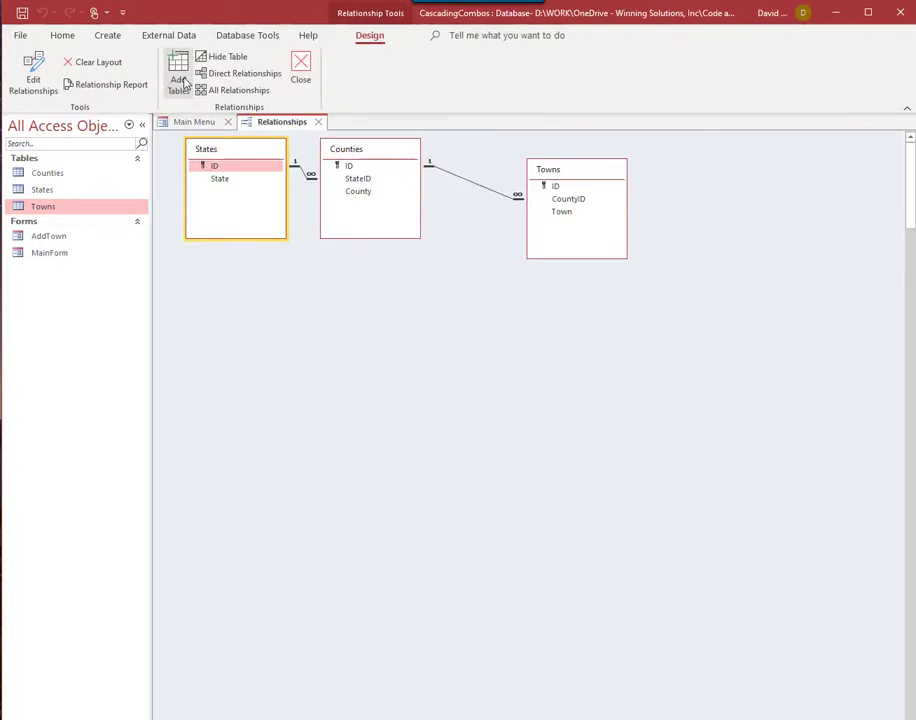
drag(372, 140, 432, 253)
drag(580, 184, 606, 352)
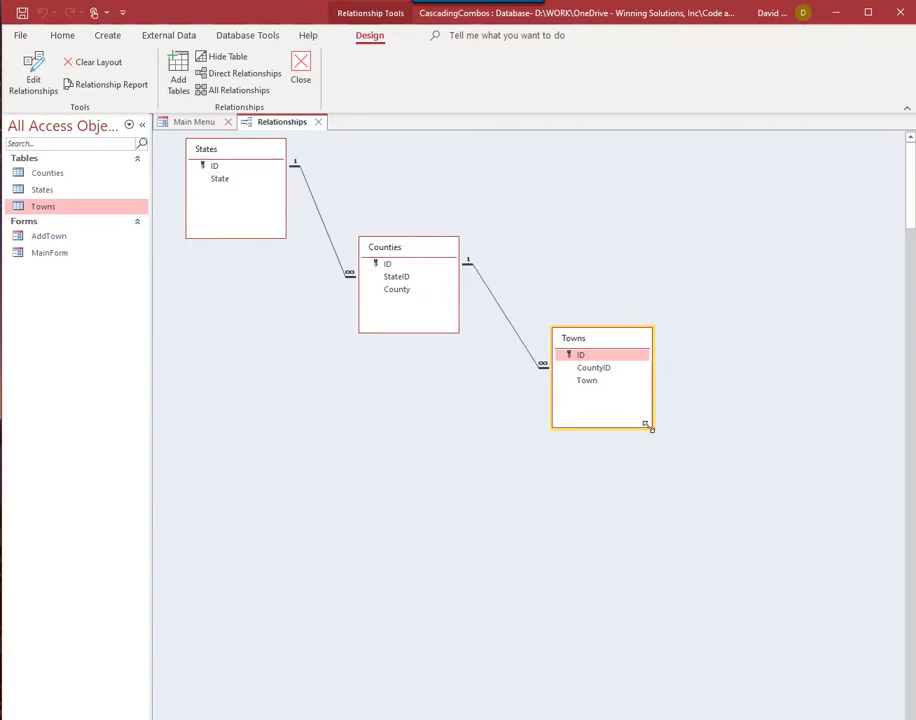
Trace the ID–StateID and CountyID links, then close the diagram without saving the layout
click(233, 173)
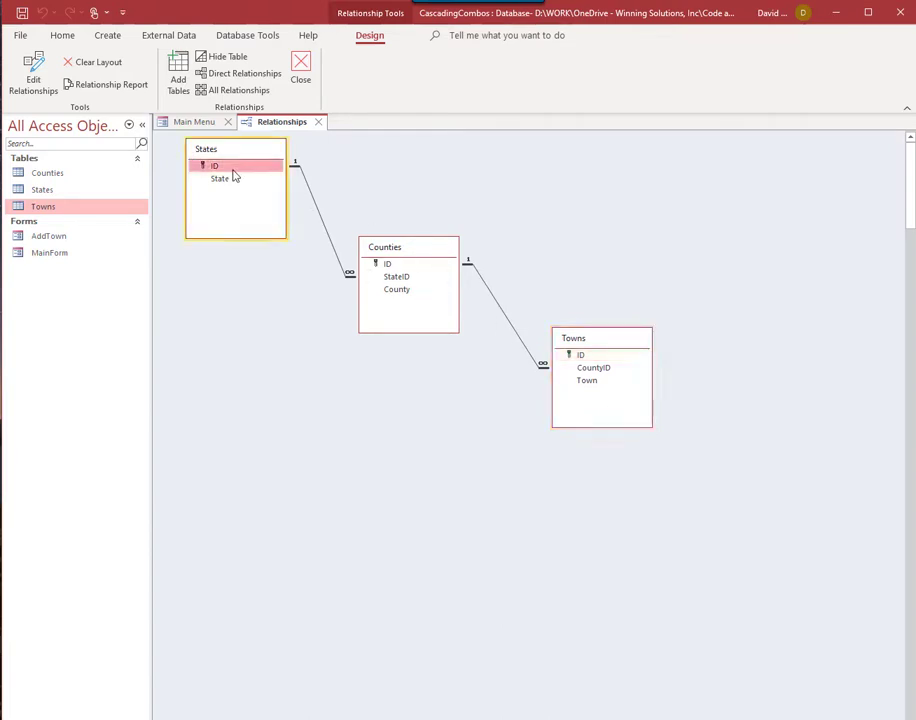
click(402, 265)
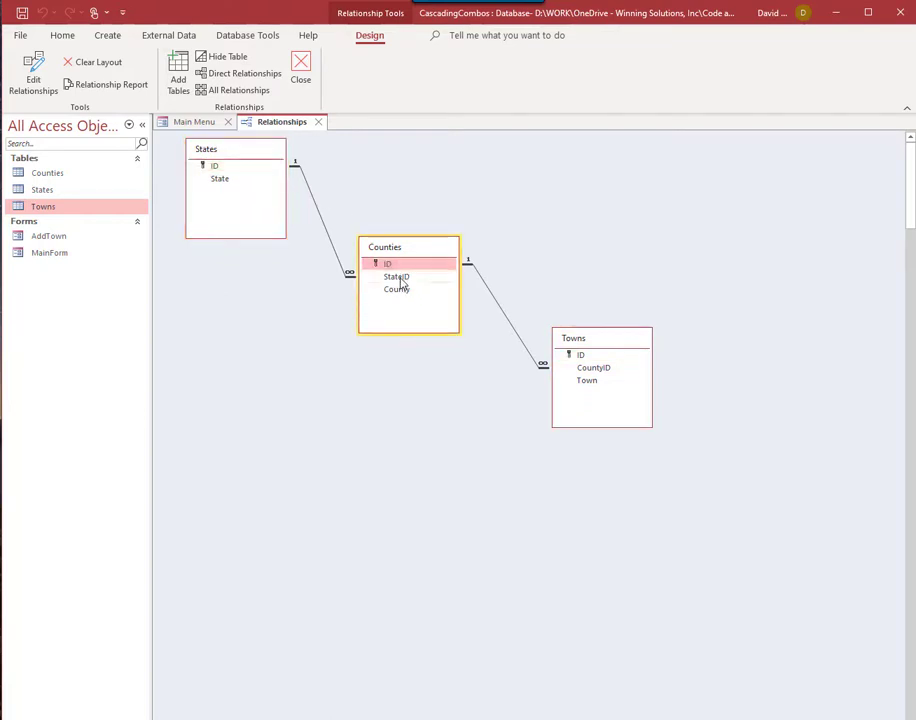
click(400, 279)
click(400, 290)
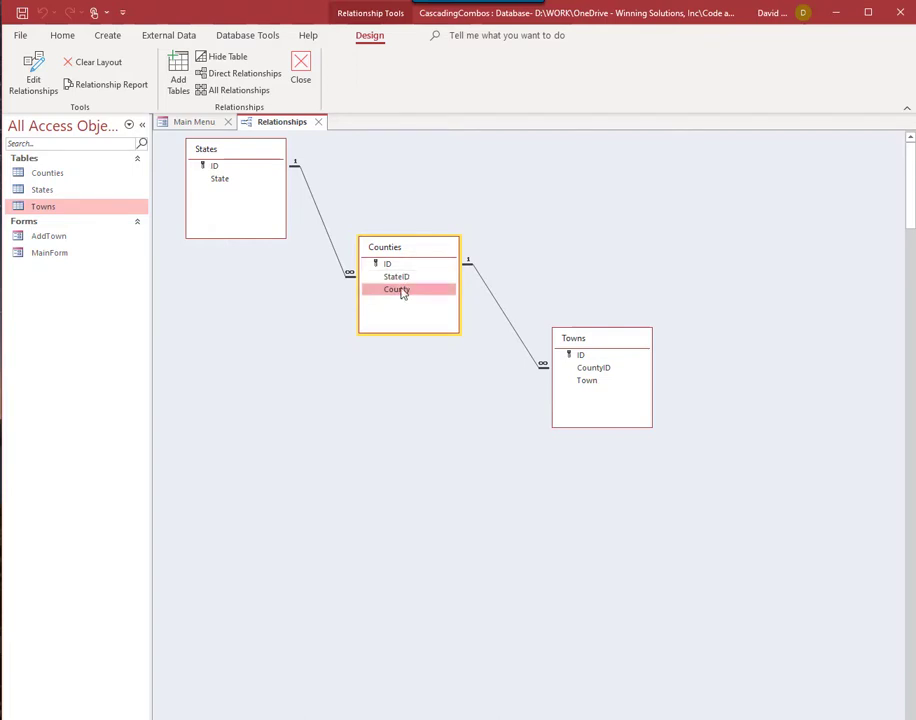
click(403, 266)
click(402, 291)
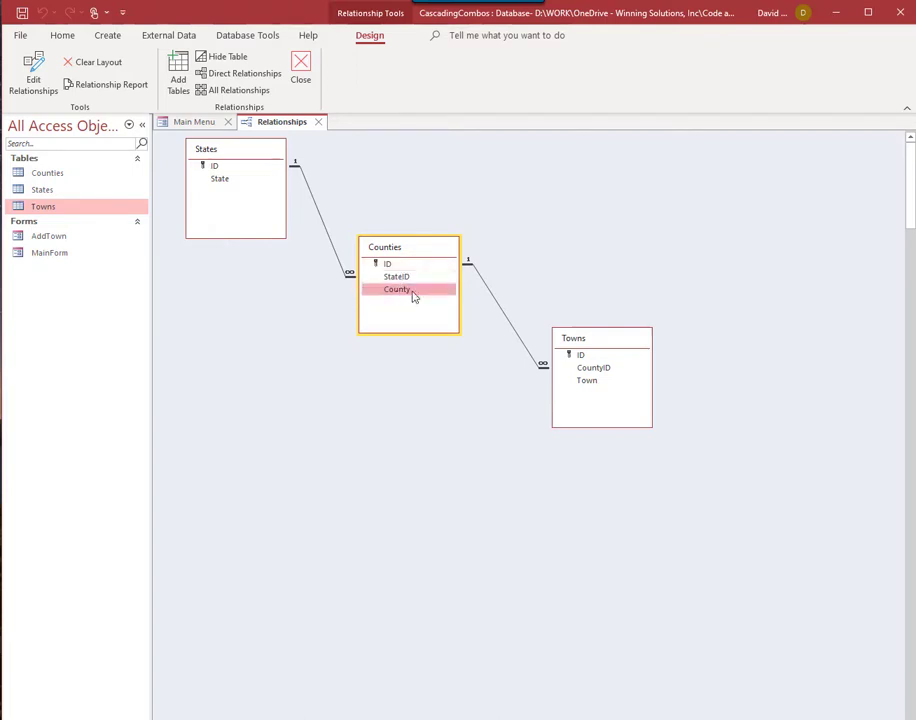
click(592, 369)
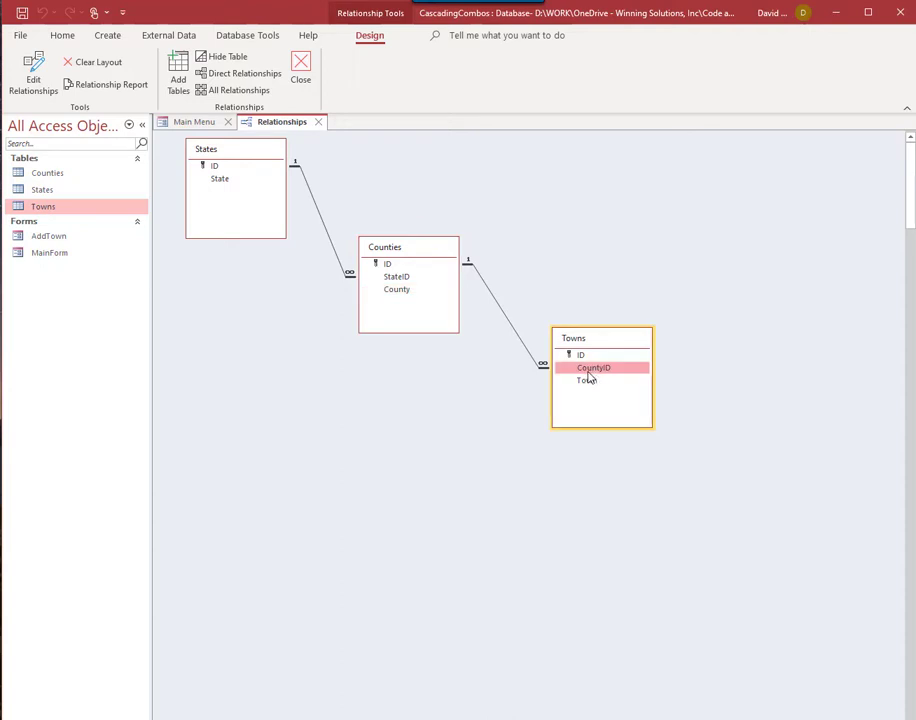
click(401, 252)
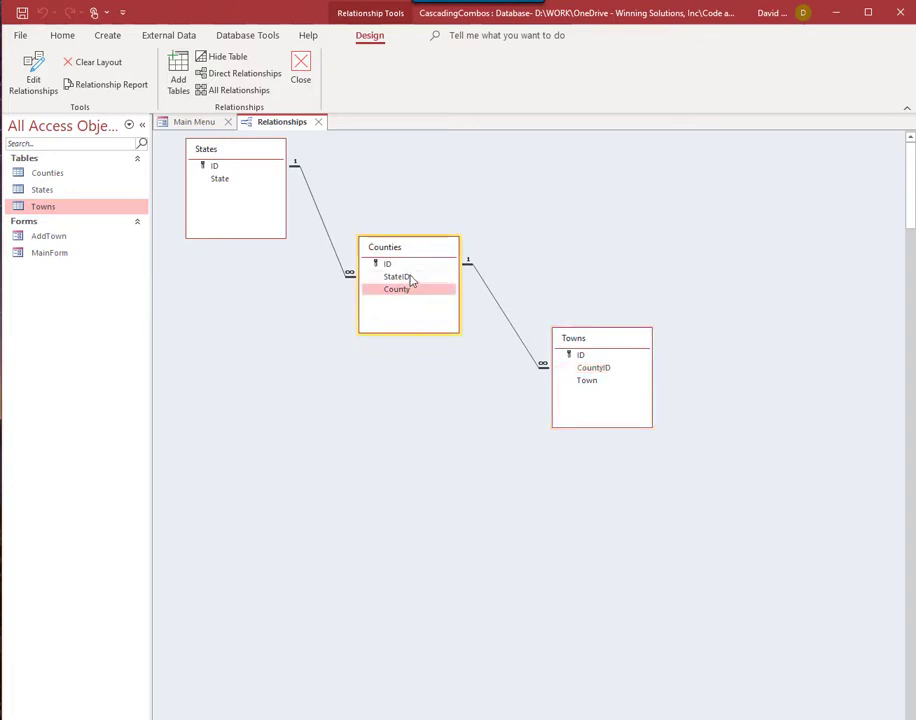
click(410, 279)
click(221, 151)
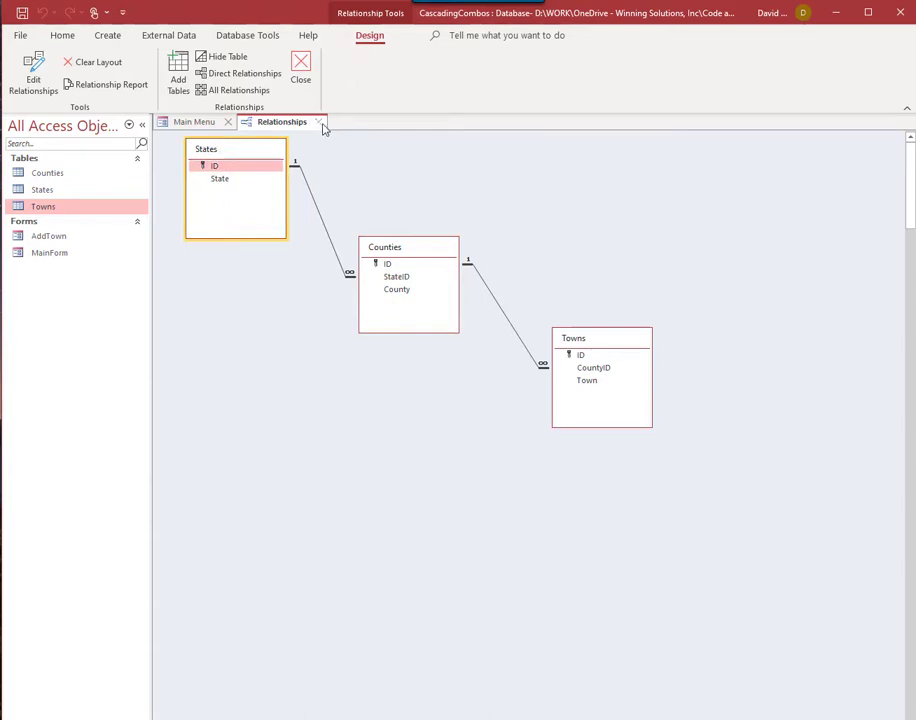
click(319, 122)
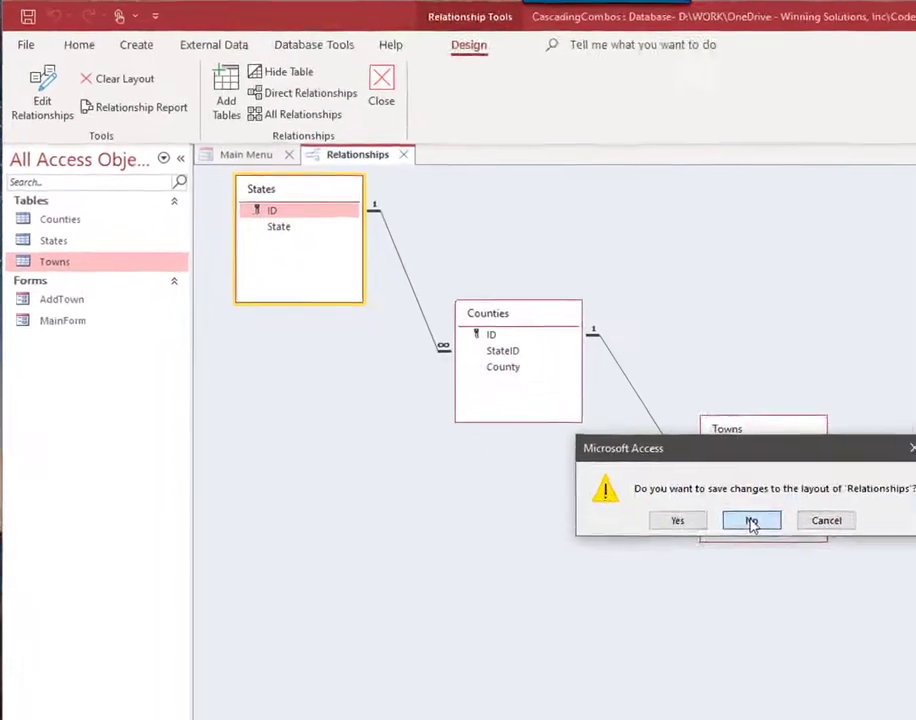
click(751, 522)
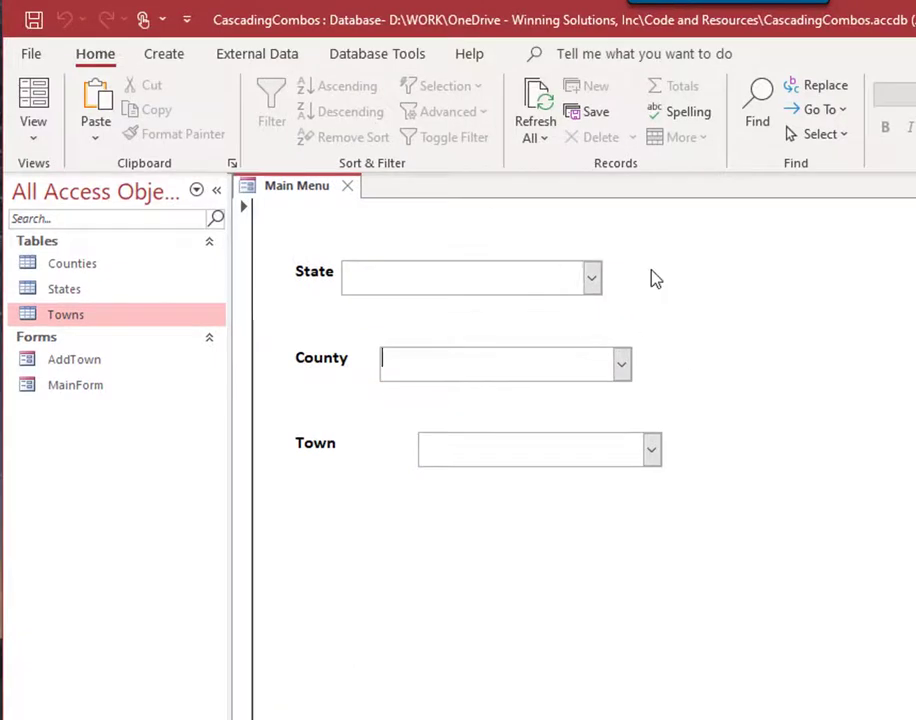
Choose California as the state and confirm the County list shows only California counties
click(593, 280)
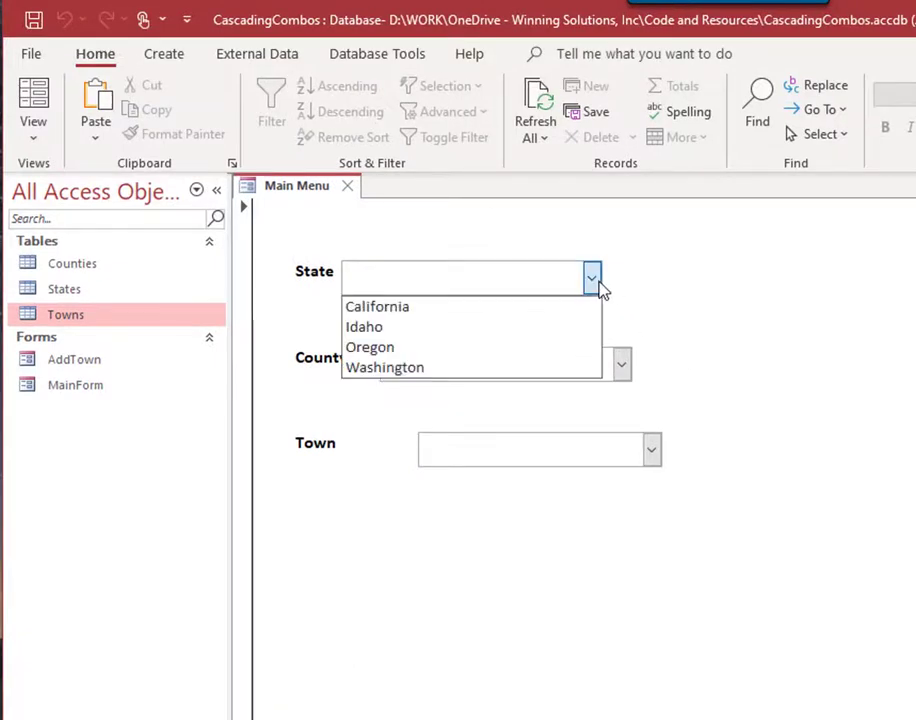
click(438, 312)
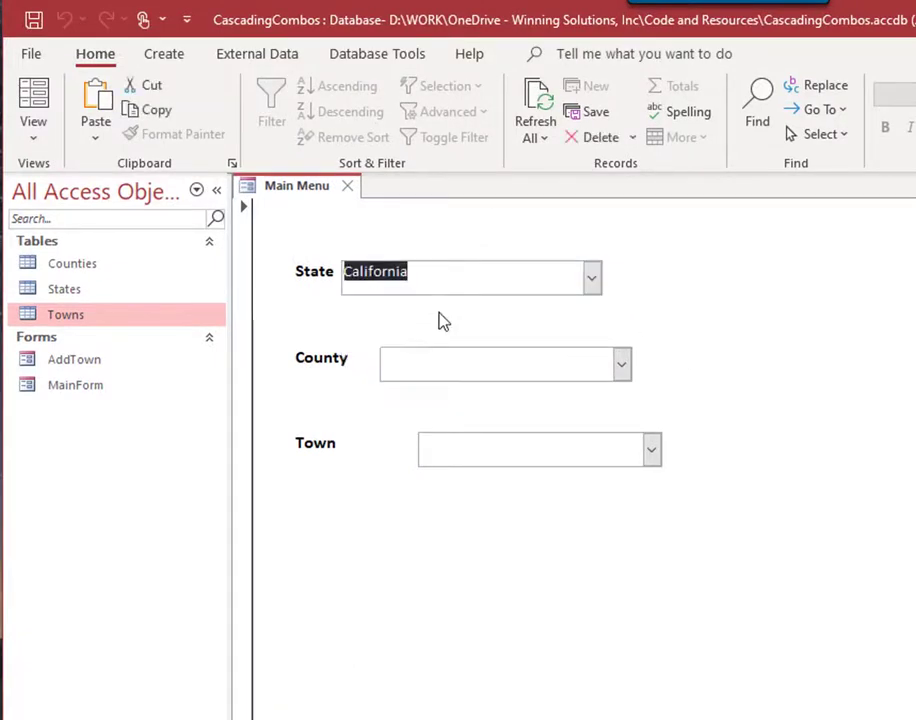
click(622, 366)
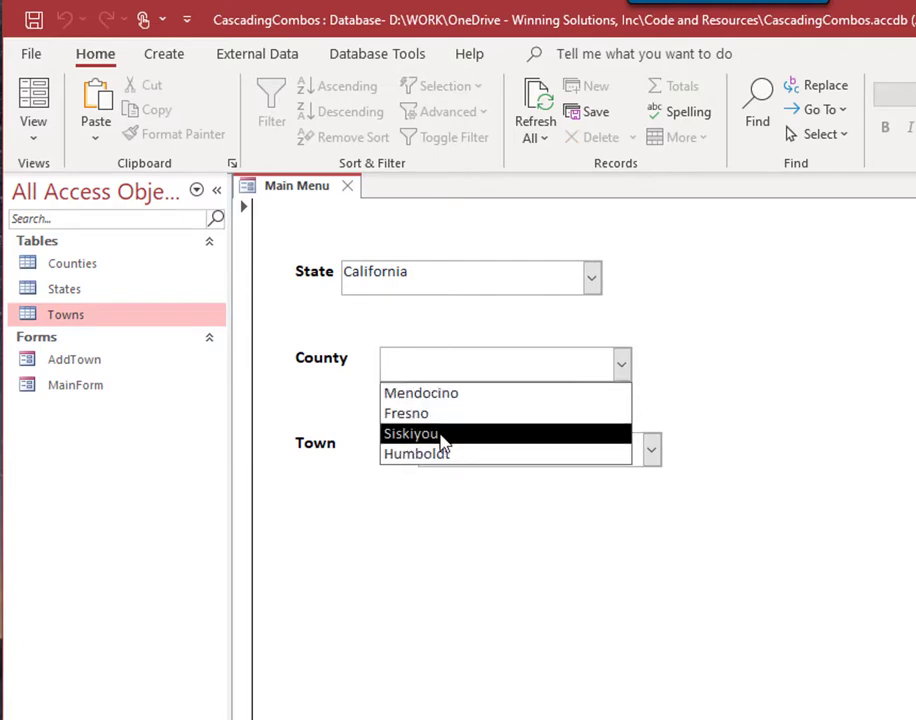
click(652, 452)
click(652, 452)
click(651, 449)
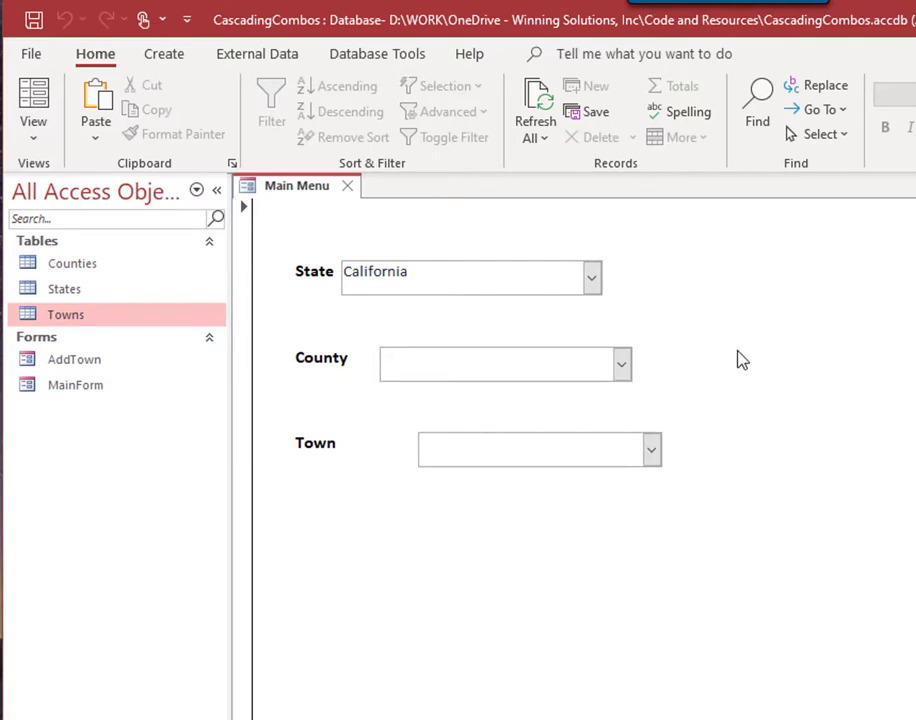
Pick Fresno, then Humboldt as the county and view Humboldt's towns without choosing one
click(622, 365)
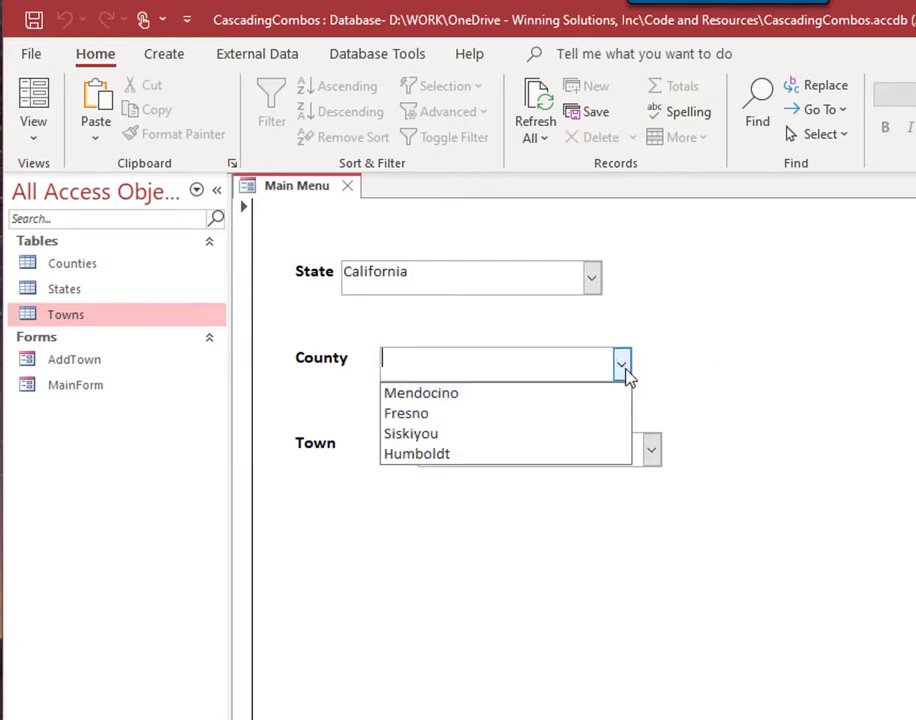
click(506, 418)
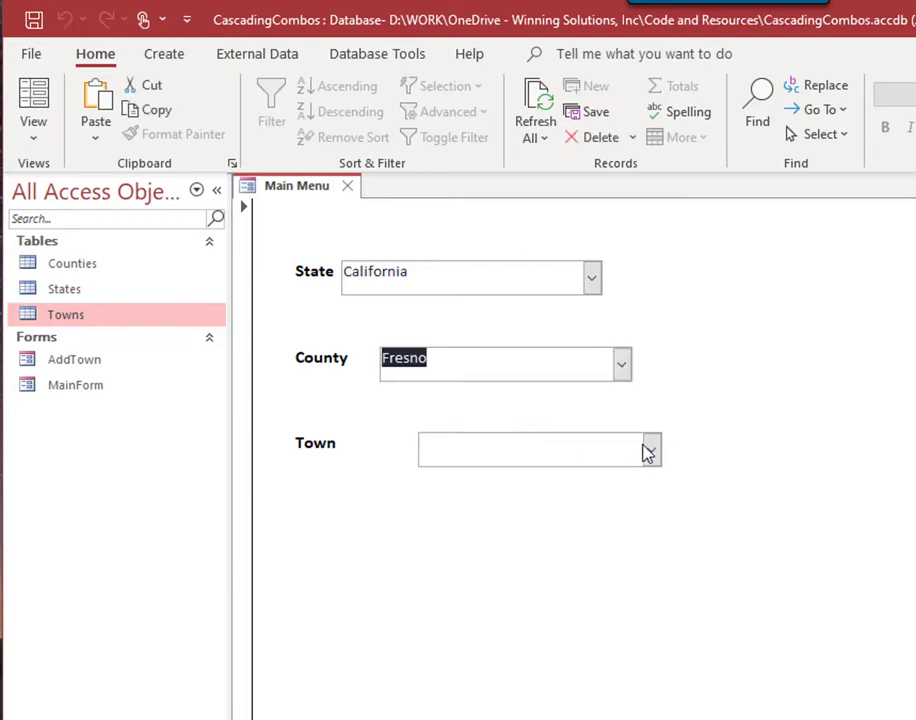
click(622, 366)
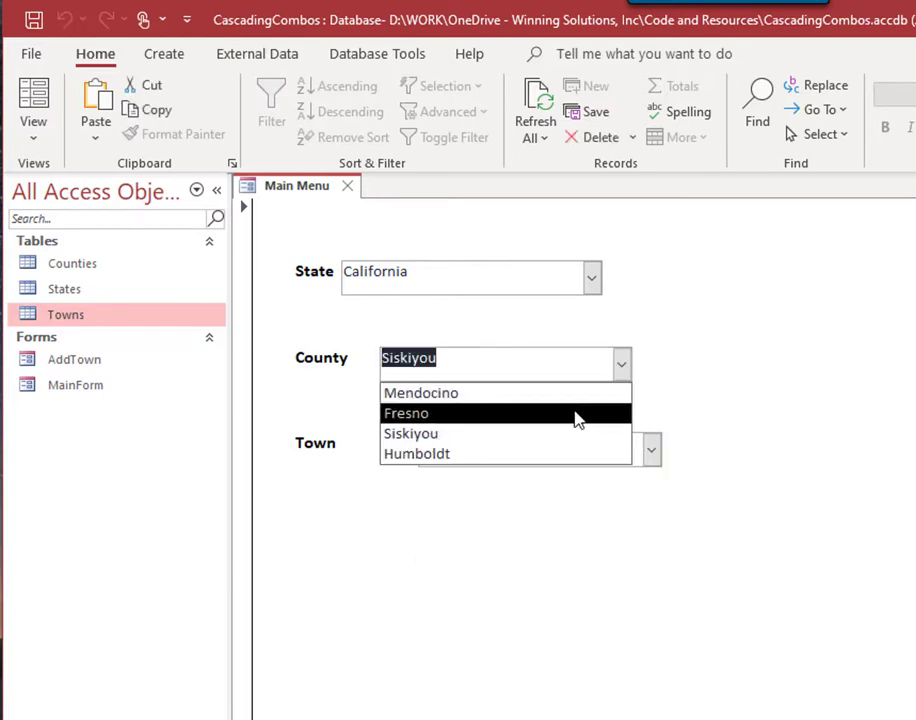
click(522, 456)
click(652, 452)
key(Escape)
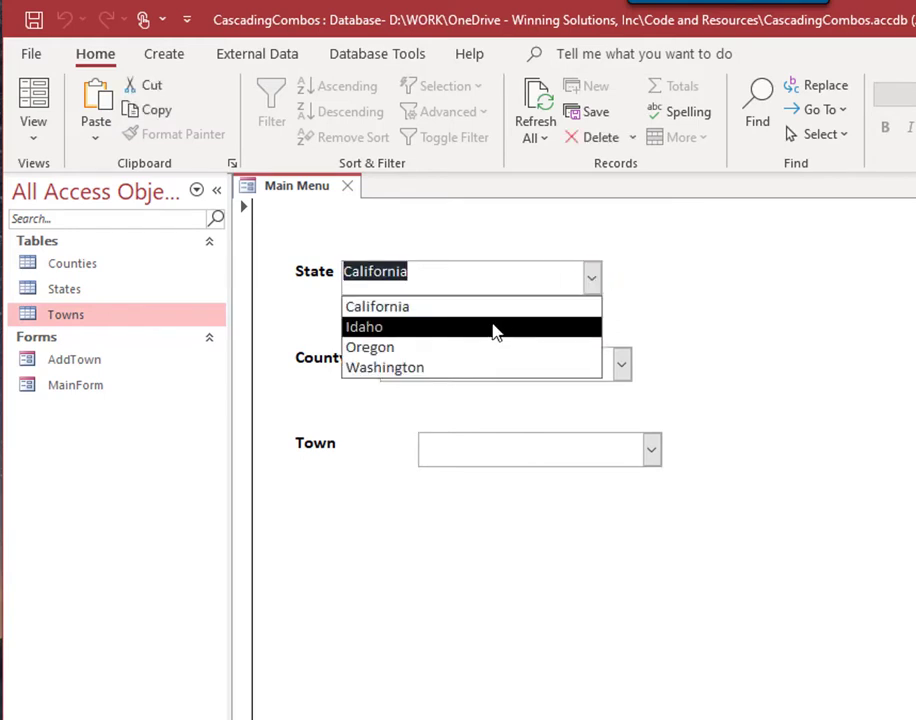
Choose Idaho as the state, Ada as the county and Boise as the town
click(486, 328)
click(622, 365)
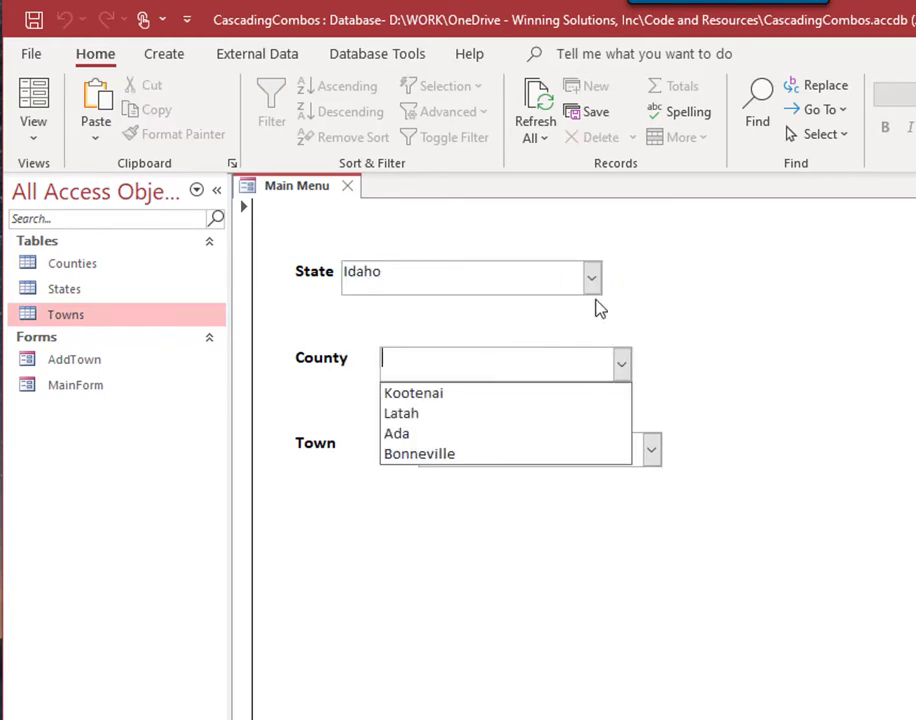
click(462, 438)
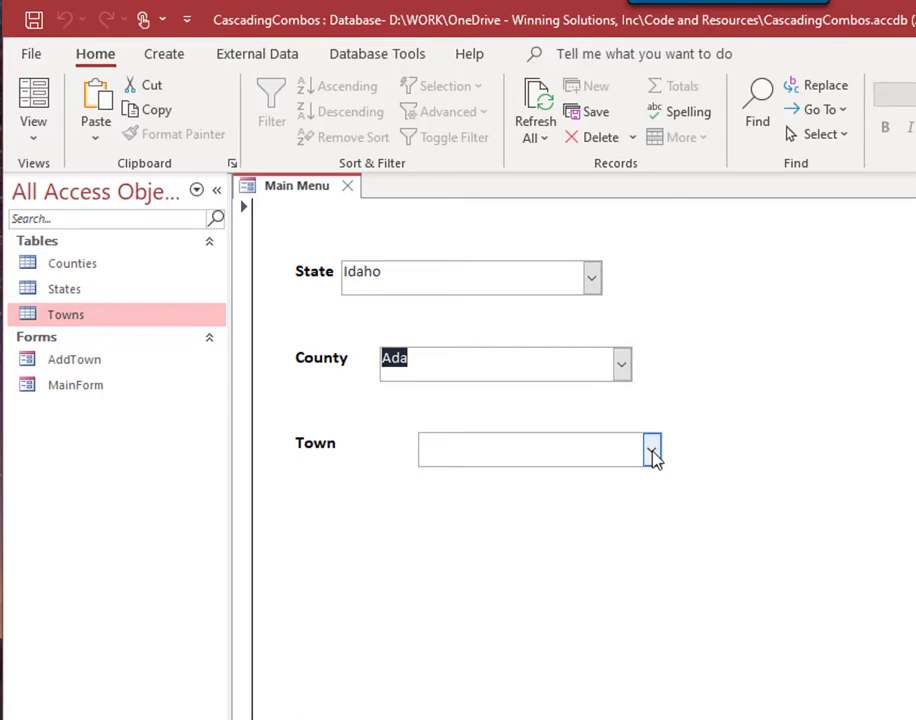
click(652, 452)
click(566, 482)
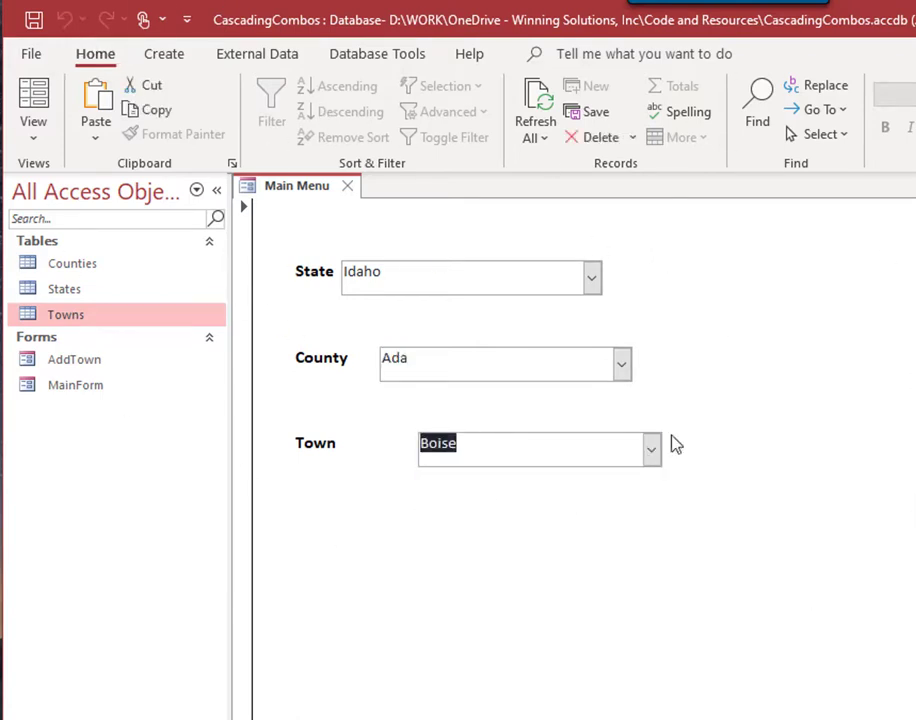
Reopen the State, County and Town lists to verify they filter, keeping Idaho, Ada, Boise
click(597, 287)
click(624, 370)
click(622, 366)
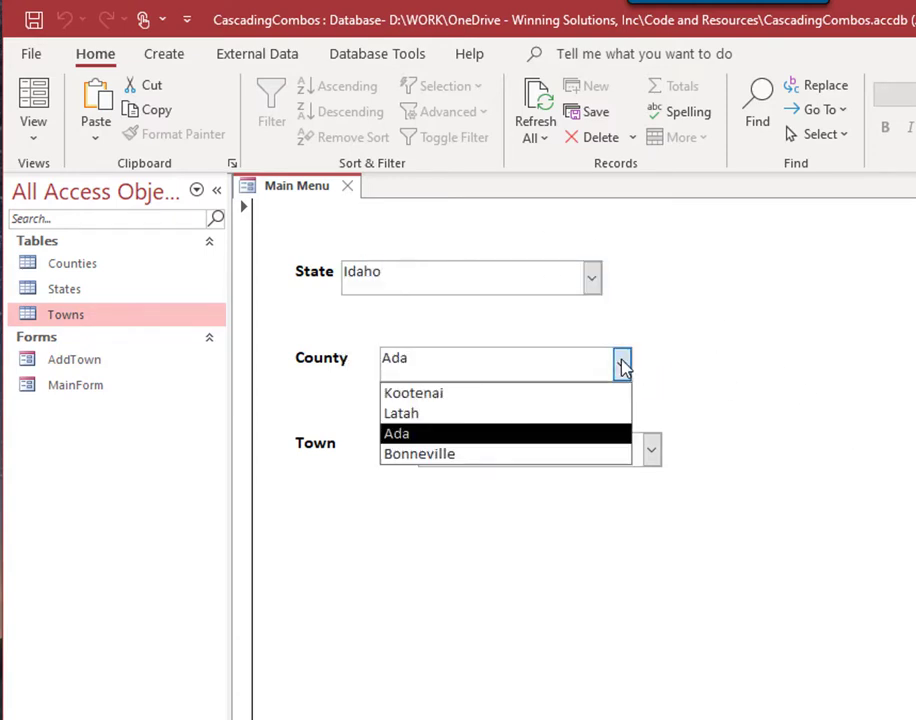
click(651, 451)
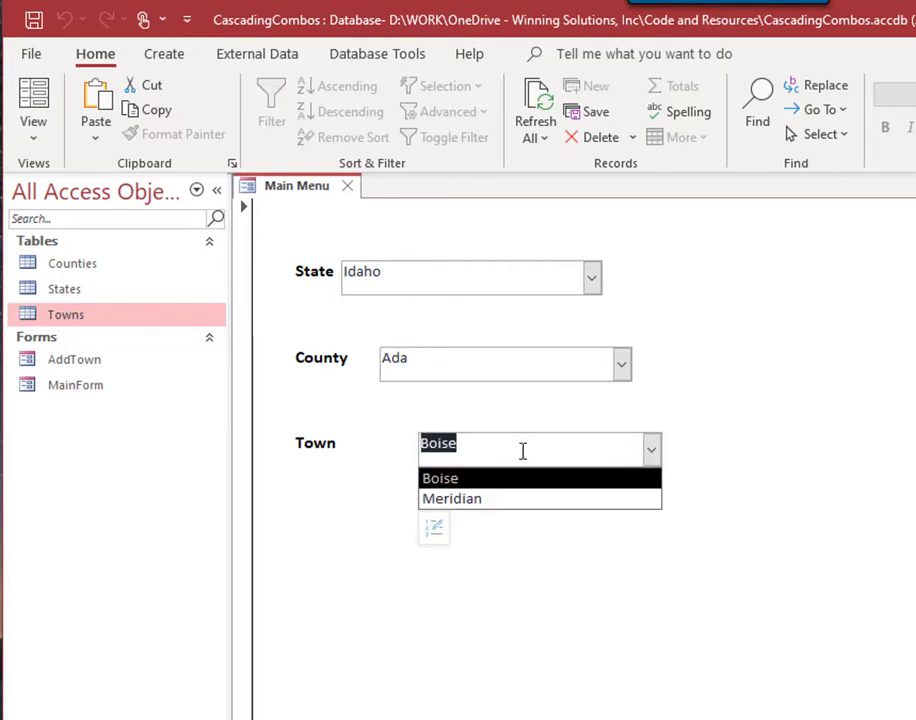
click(313, 436)
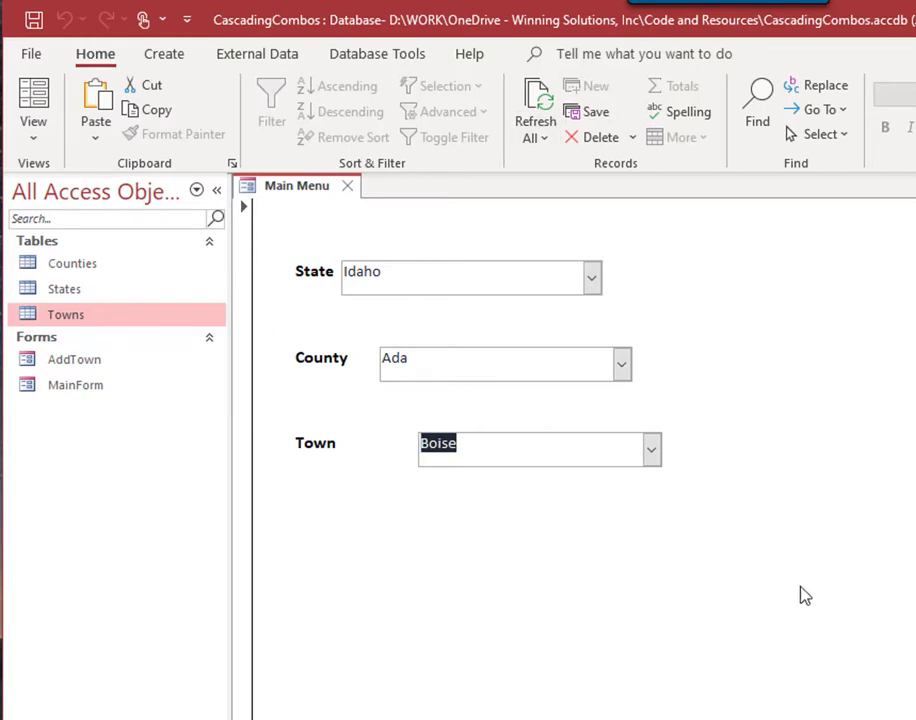
click(651, 450)
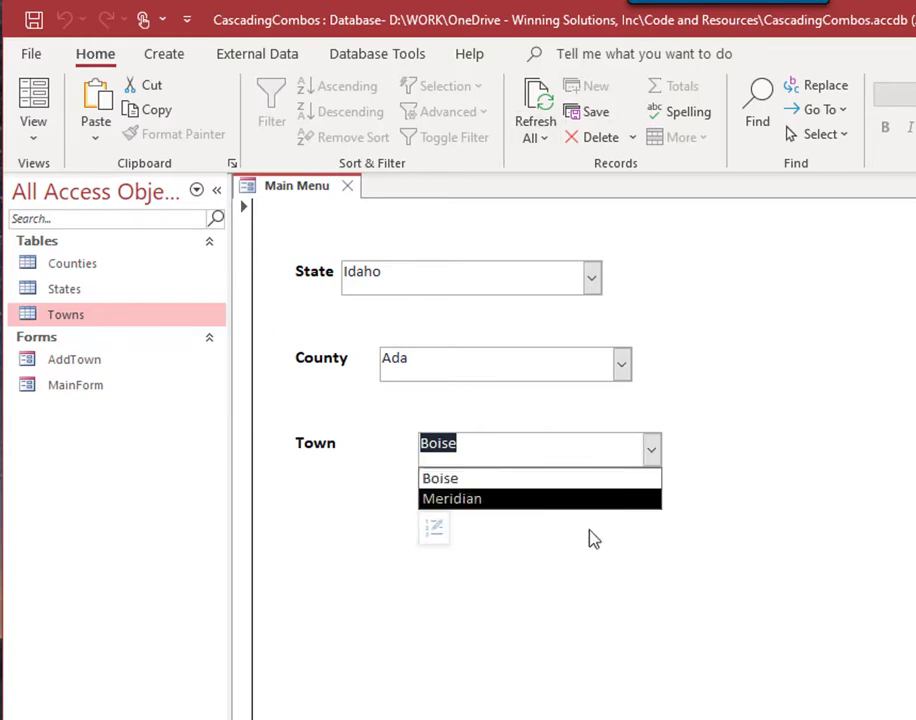
click(724, 566)
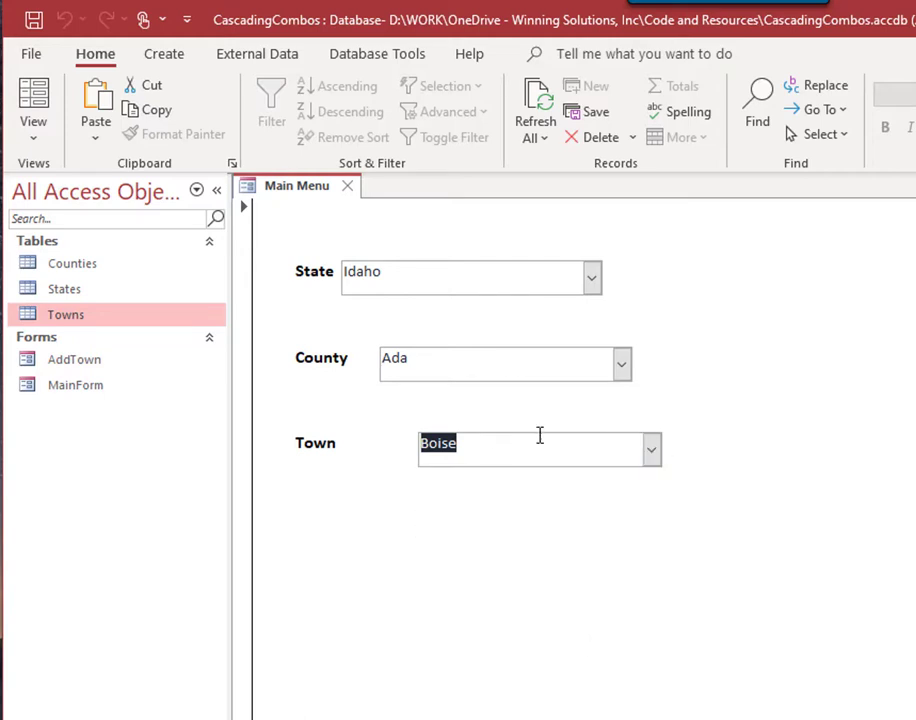
click(651, 450)
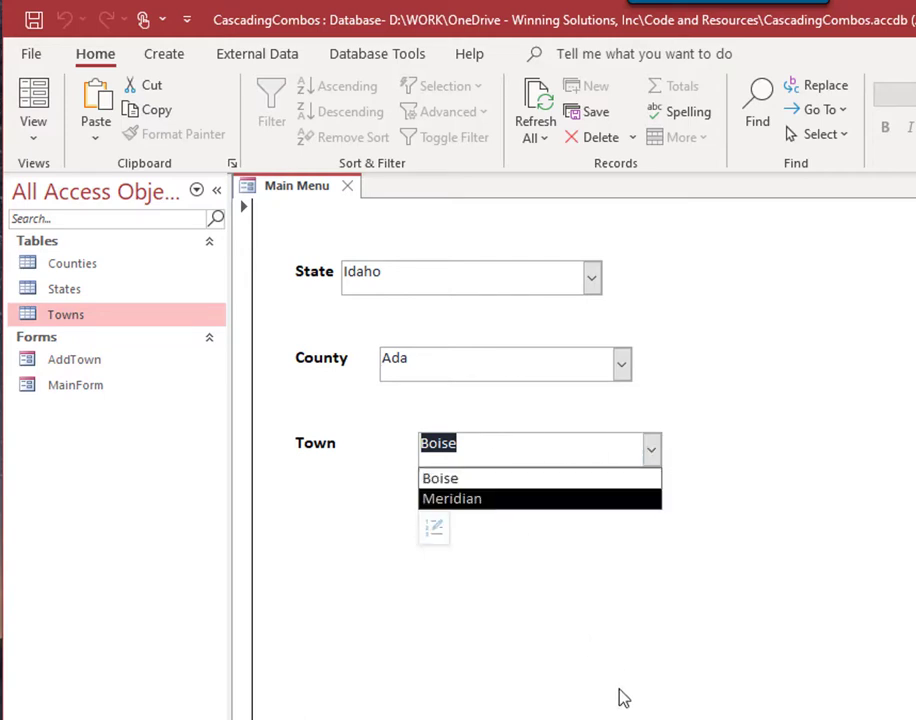
click(658, 402)
click(621, 366)
click(594, 278)
click(594, 278)
key(Escape)
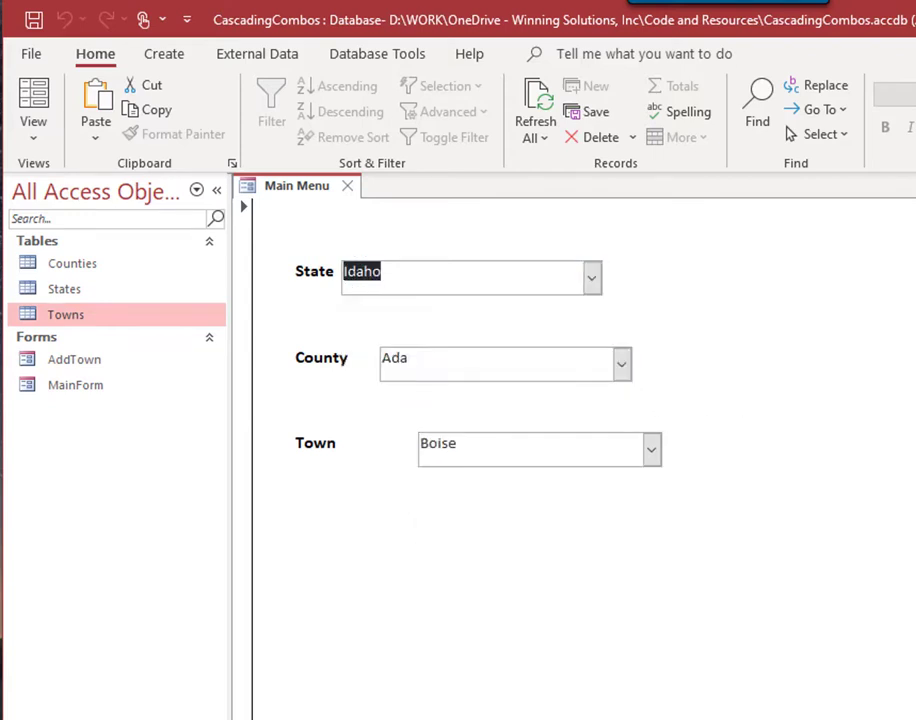